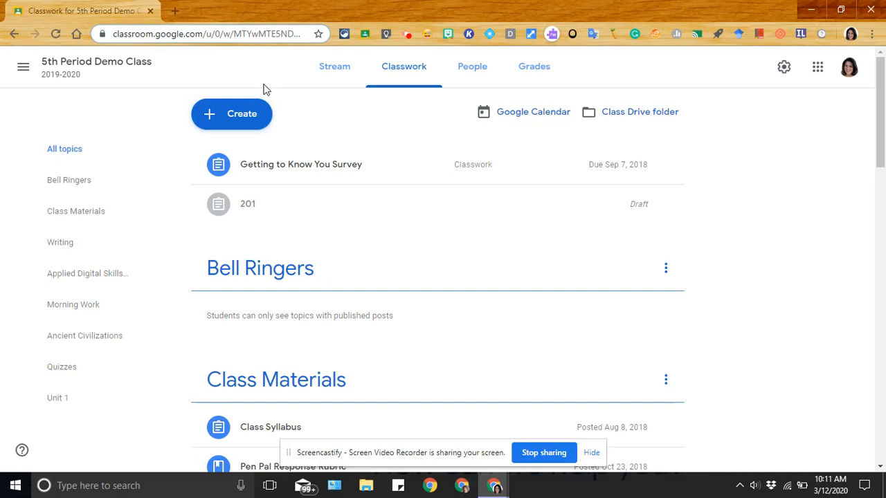
Create a new classwork topic named "Online Session".
{"action": "left_click", "coordinate": [241, 122]}
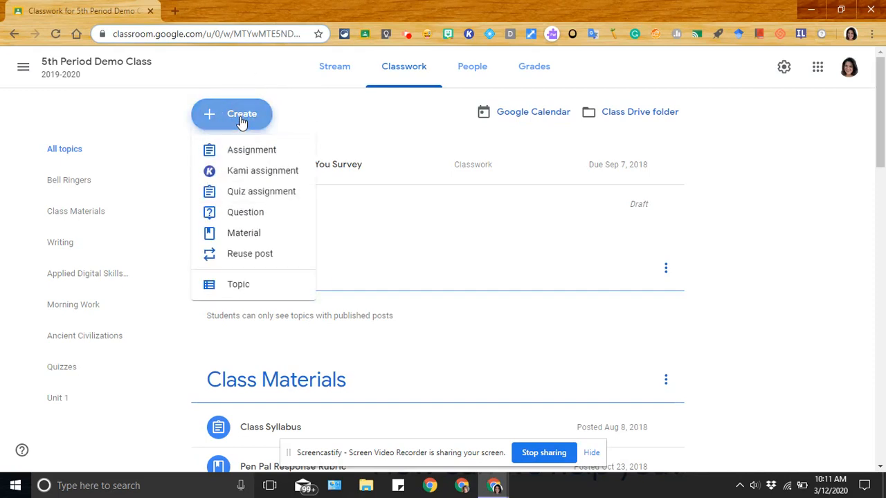
{"action": "left_click", "coordinate": [236, 290]}
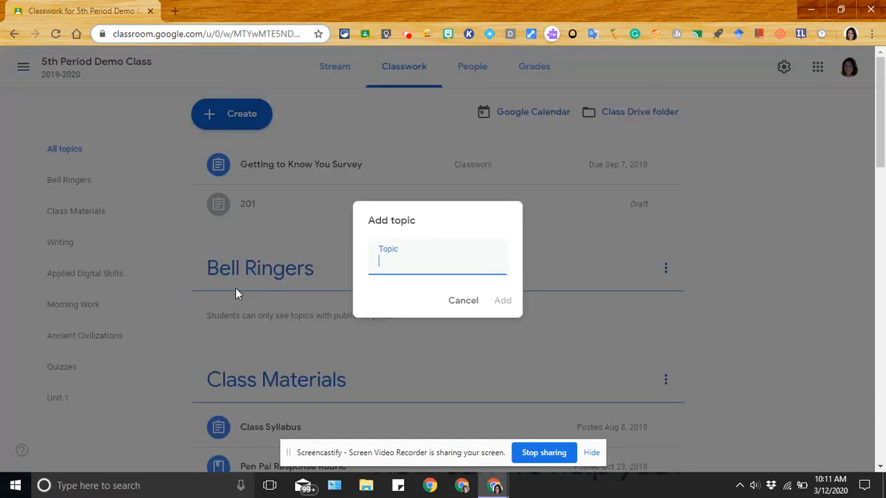
{"action": "type", "text": "Online"}
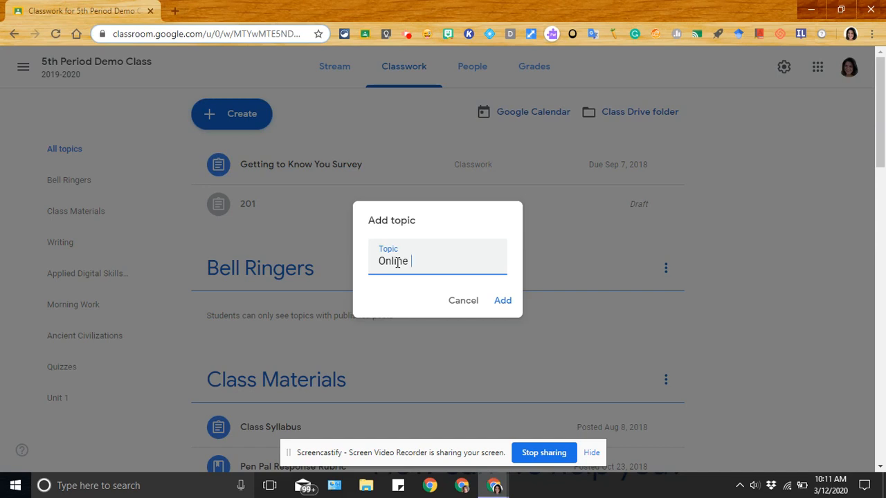
{"action": "type", "text": "Session"}
{"action": "left_click", "coordinate": [503, 305]}
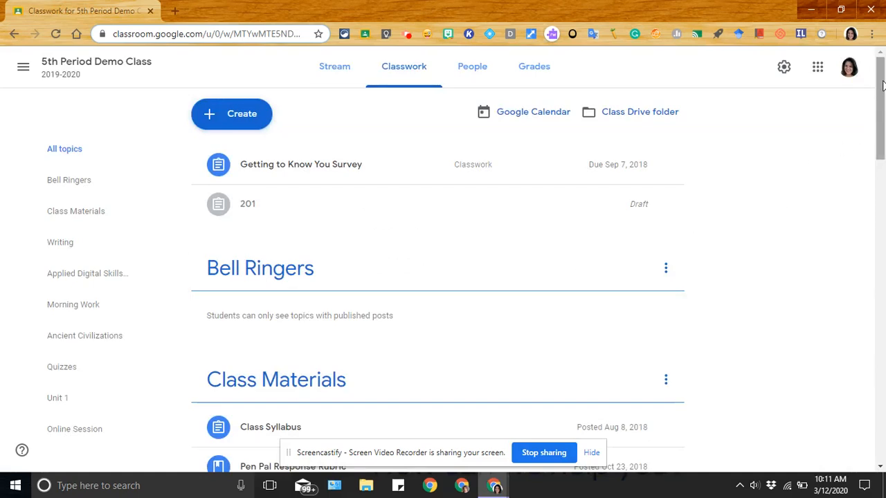
Move the Online Session topic above Bell Ringers so it is the first topic on the classwork page.
{"action": "left_click_drag", "start_coordinate": [880, 83], "coordinate": [877, 408]}
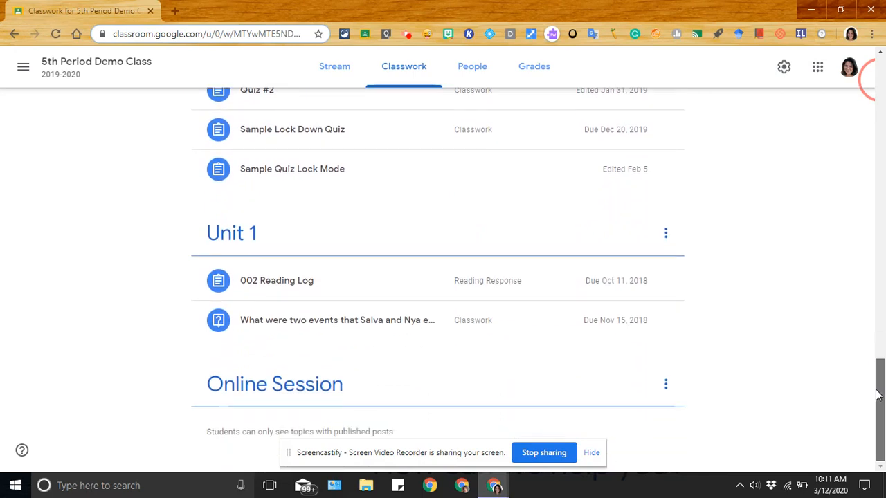
{"action": "left_click", "coordinate": [596, 455]}
{"action": "left_click_drag", "start_coordinate": [254, 397], "coordinate": [417, 62]}
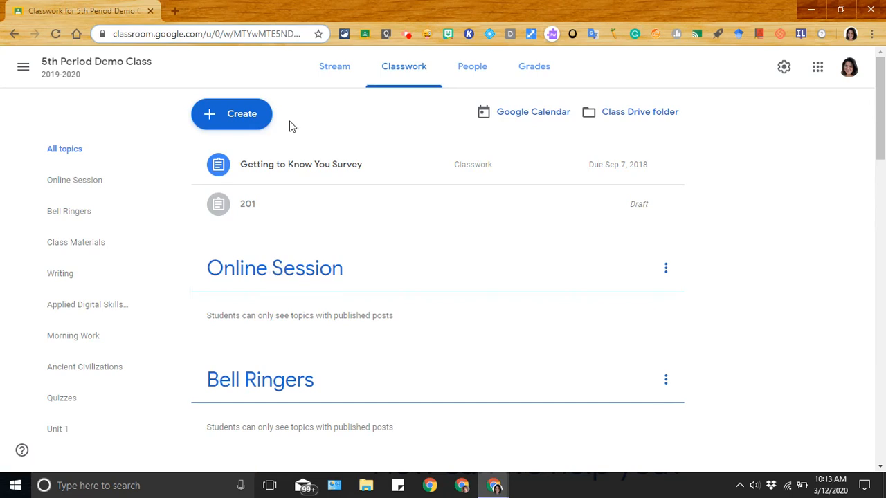
Create an assignment titled "March 16, 2020 1:00 - 2:00 p.m." with the instructions "English Please bring your writing journal with you.".
{"action": "left_click", "coordinate": [238, 119]}
{"action": "left_click", "coordinate": [241, 156]}
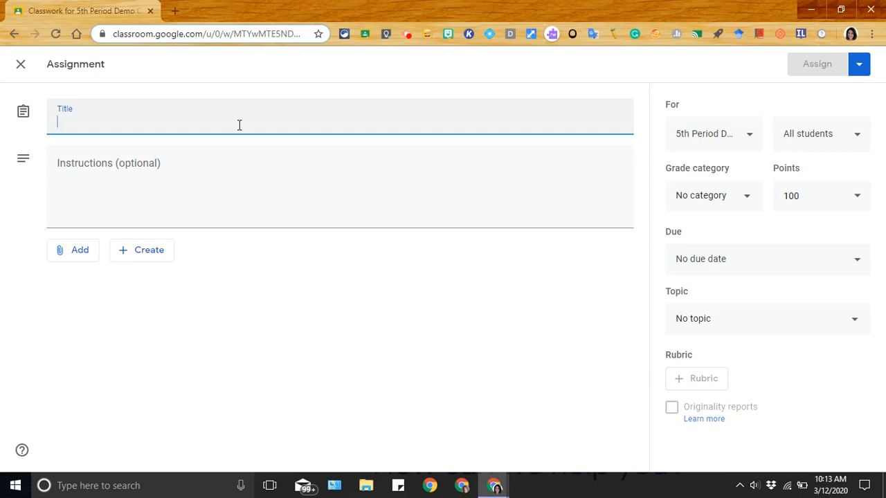
{"action": "type", "text": "March"}
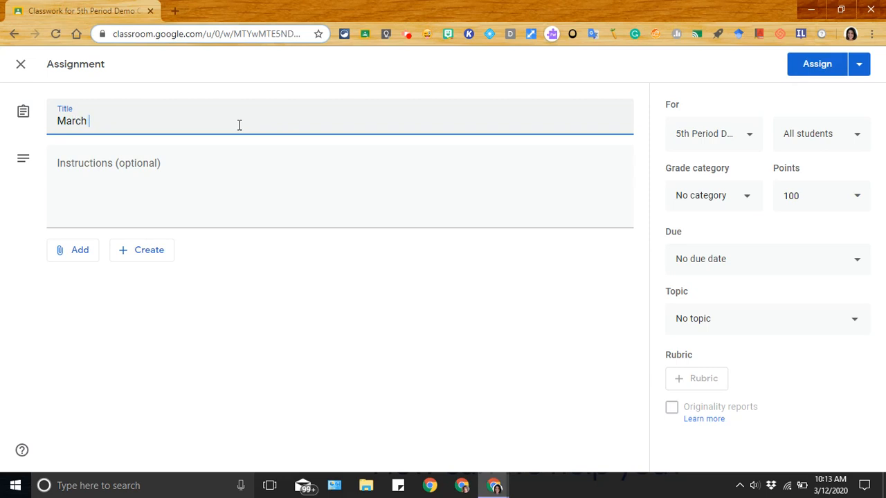
{"action": "type", "text": " 16, 2020 1:00 - 2:00 p.m."}
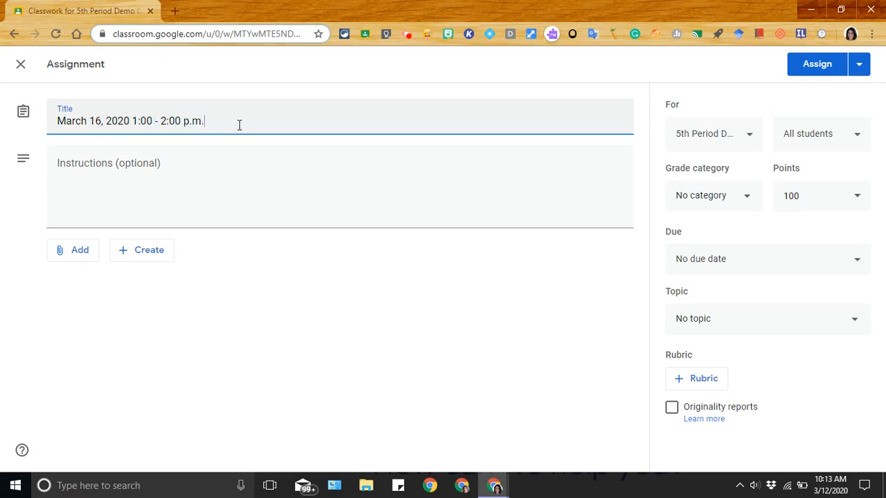
{"action": "left_click", "coordinate": [202, 177]}
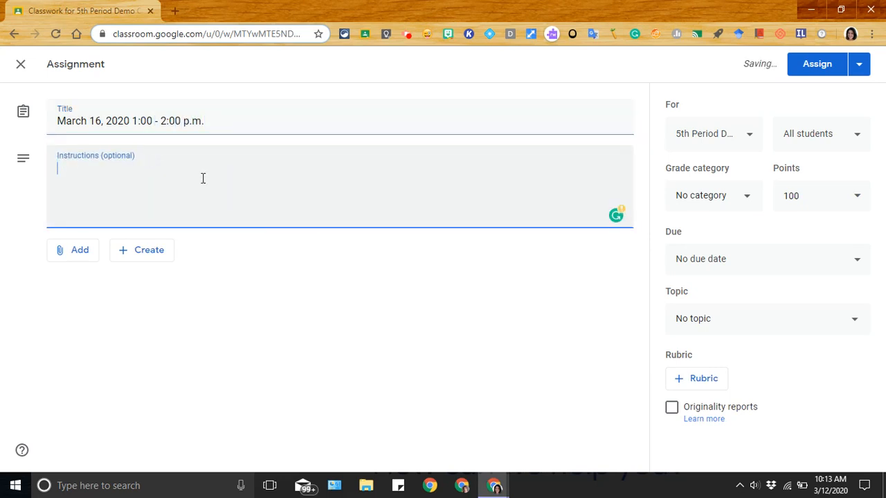
{"action": "type", "text": "English "}
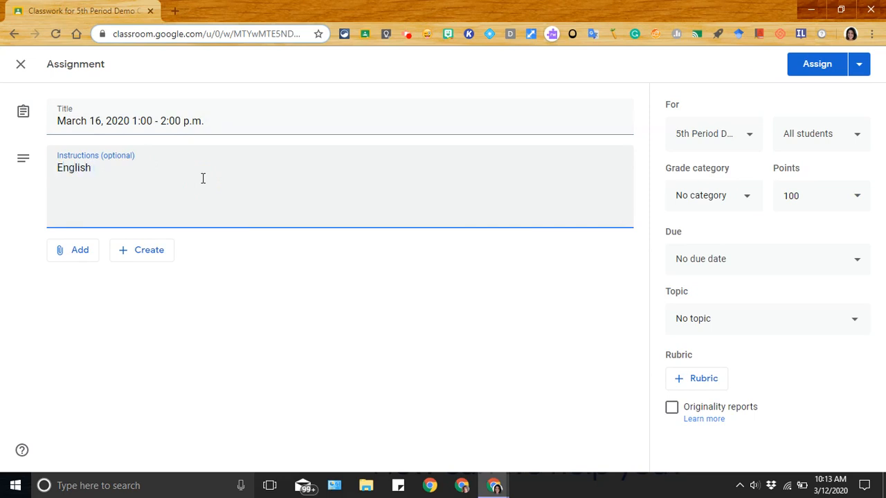
{"action": "type", "text": "Please bring your writing journal with you."}
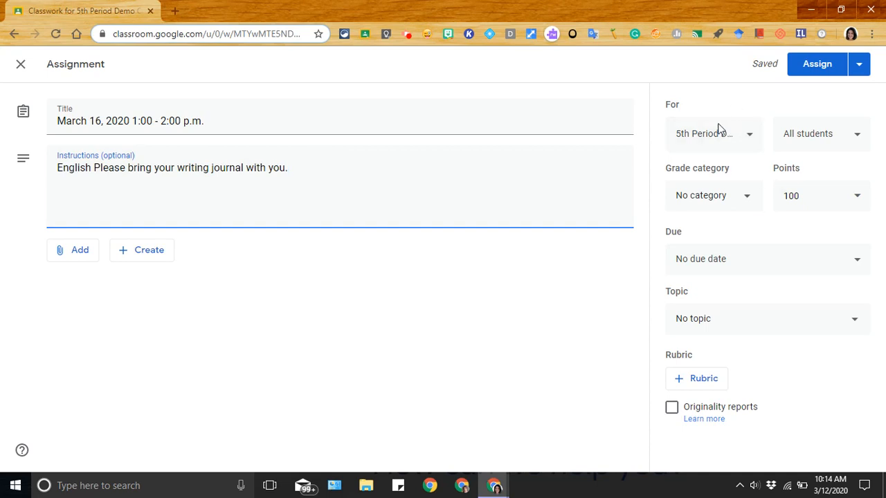
Assign the Online Session topic to the assignment and save it as a draft.
{"action": "left_click", "coordinate": [706, 318]}
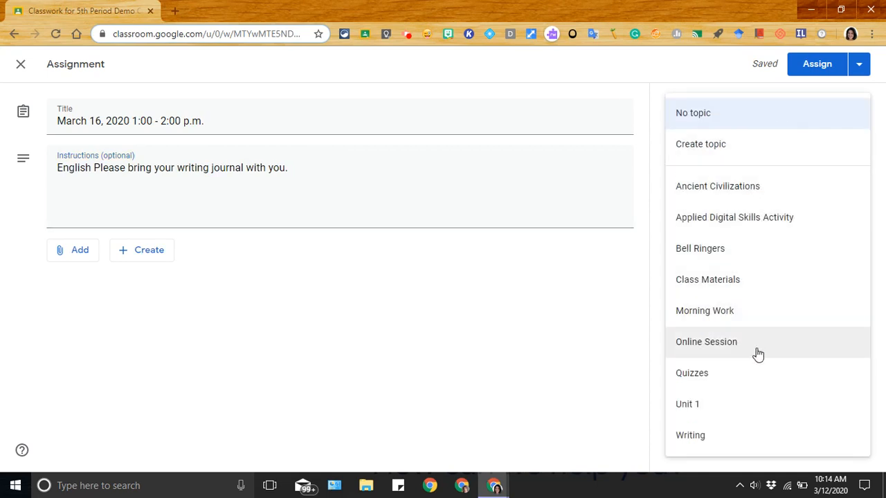
{"action": "left_click", "coordinate": [730, 345]}
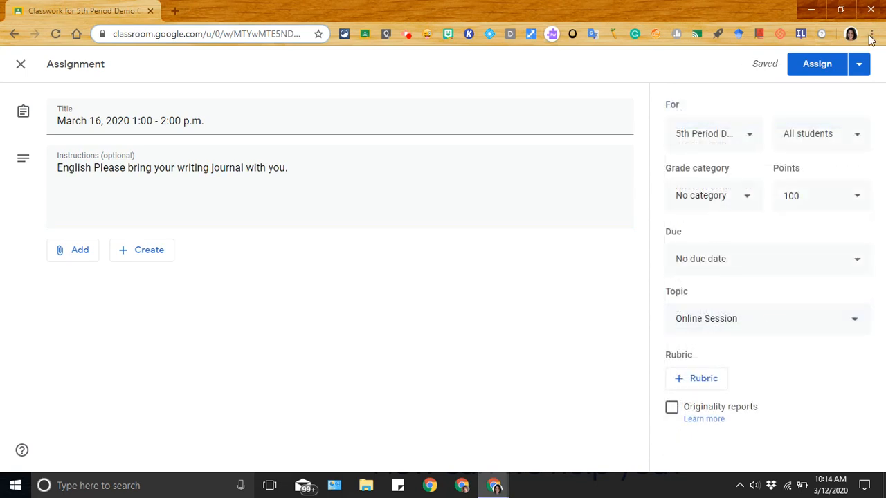
{"action": "left_click", "coordinate": [862, 64]}
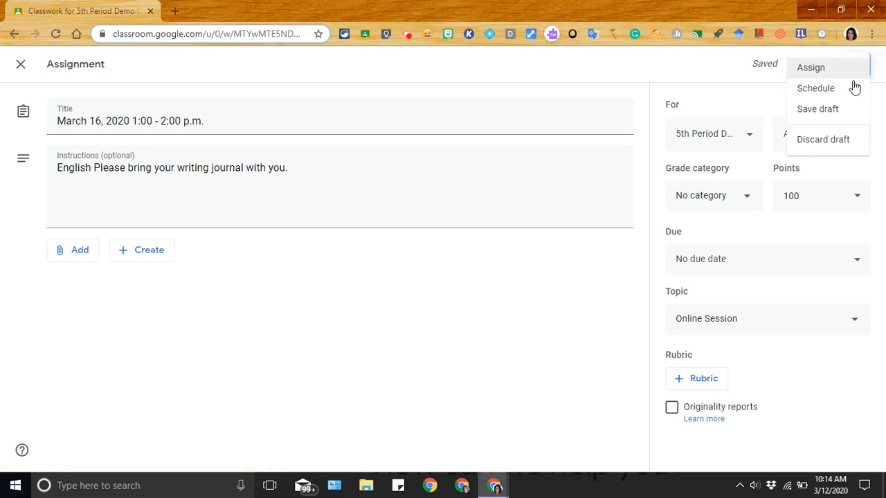
{"action": "left_click", "coordinate": [834, 119]}
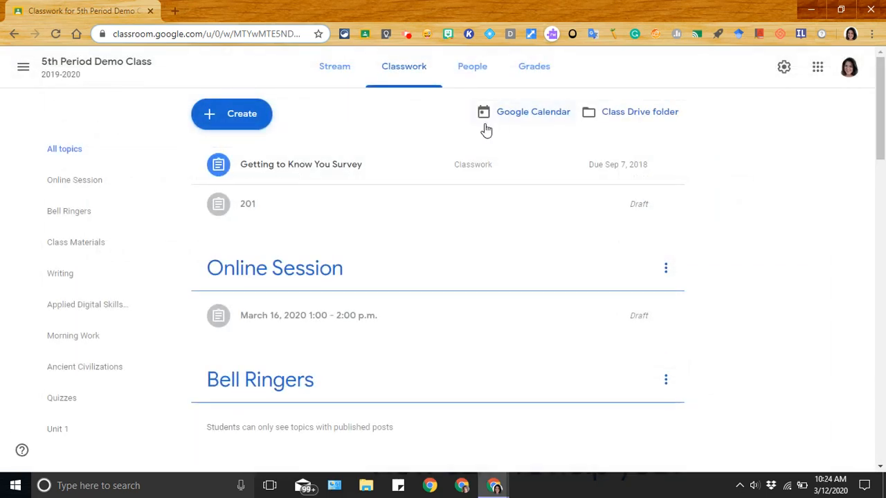
Switch to the class's Google Calendar and start an event titled "Live Session" on March 16, 2020.
{"action": "left_click", "coordinate": [523, 118]}
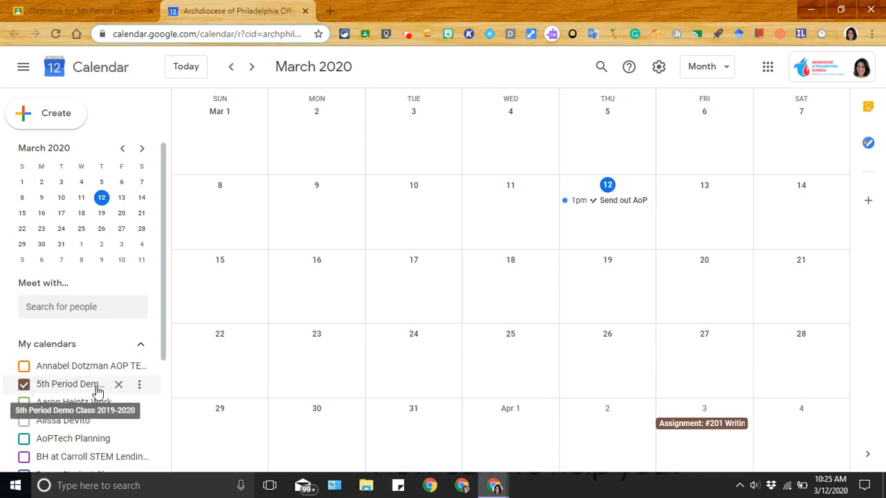
{"action": "double_click", "coordinate": [322, 292]}
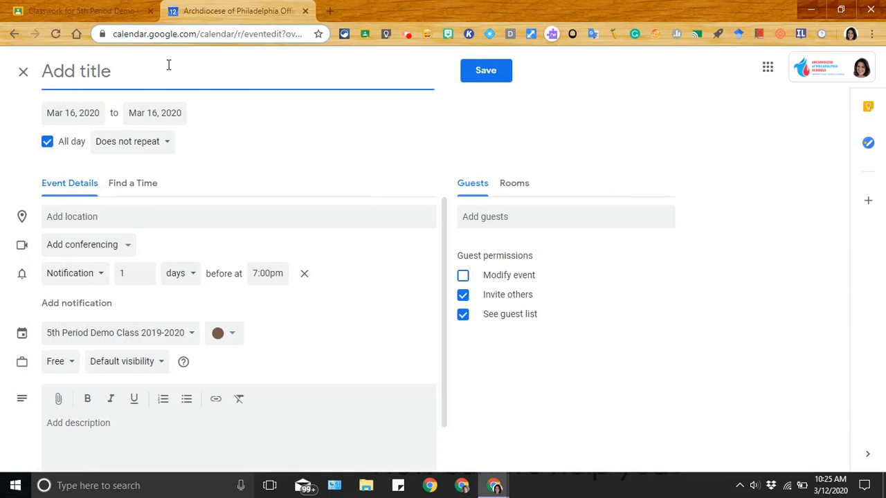
{"action": "type", "text": "Live Session"}
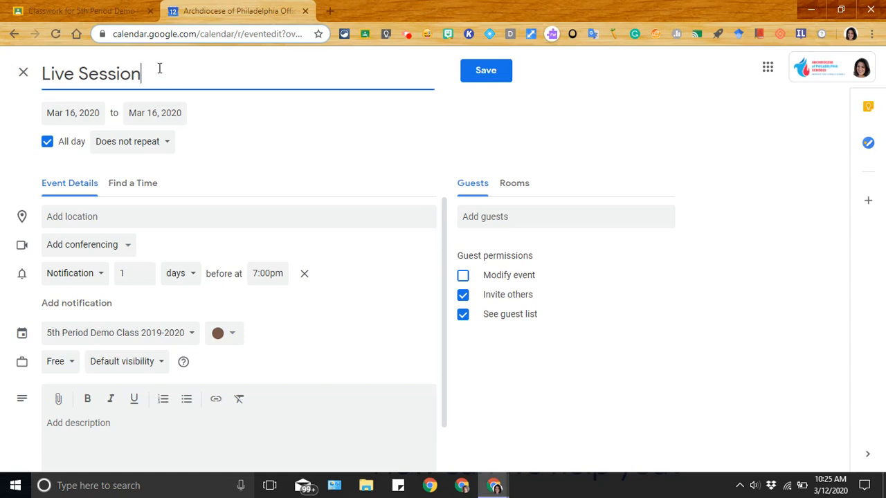
Make the event a timed one instead of all-day, running from 1:00pm to 2:00pm.
{"action": "left_click", "coordinate": [47, 145]}
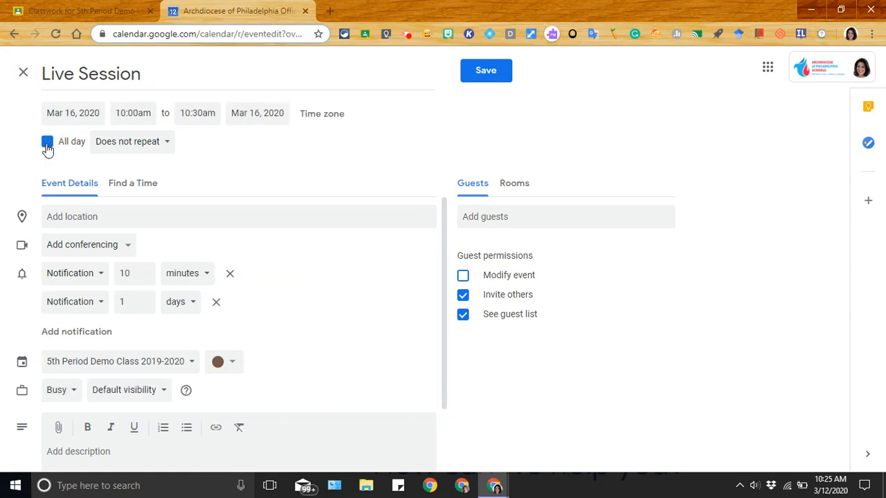
{"action": "left_click", "coordinate": [124, 116]}
{"action": "left_click_drag", "start_coordinate": [228, 182], "coordinate": [229, 198]}
{"action": "left_click", "coordinate": [198, 154]}
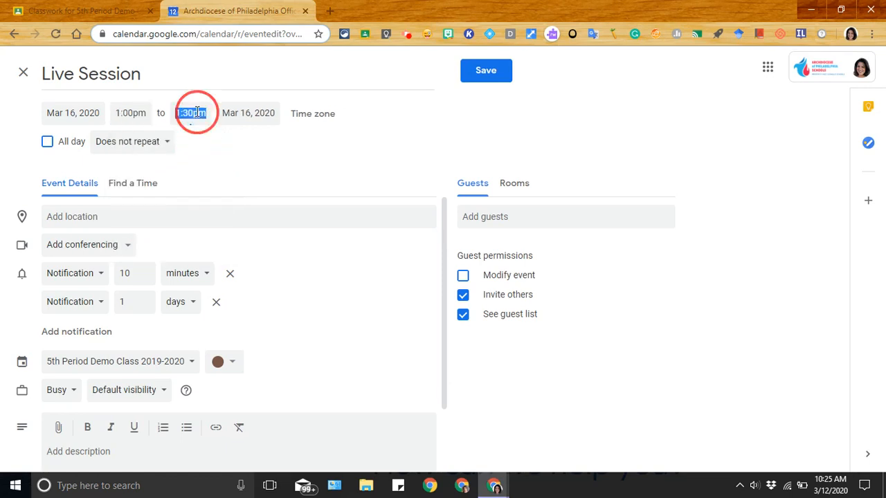
{"action": "left_click", "coordinate": [198, 113]}
{"action": "left_click", "coordinate": [201, 248]}
{"action": "left_click", "coordinate": [259, 162]}
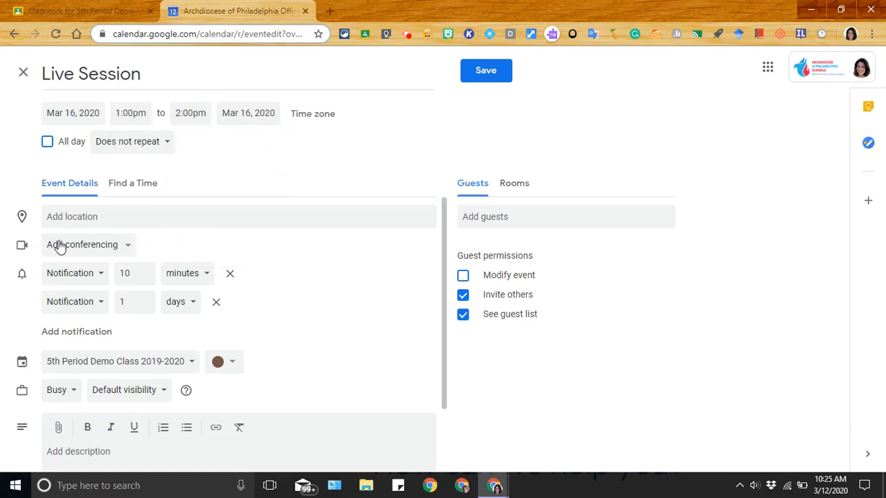
Add Hangouts Meet conferencing to the event and invite the 5th Period Demo Class 2019-2020 group as guests.
{"action": "left_click", "coordinate": [128, 249]}
{"action": "left_click", "coordinate": [114, 281]}
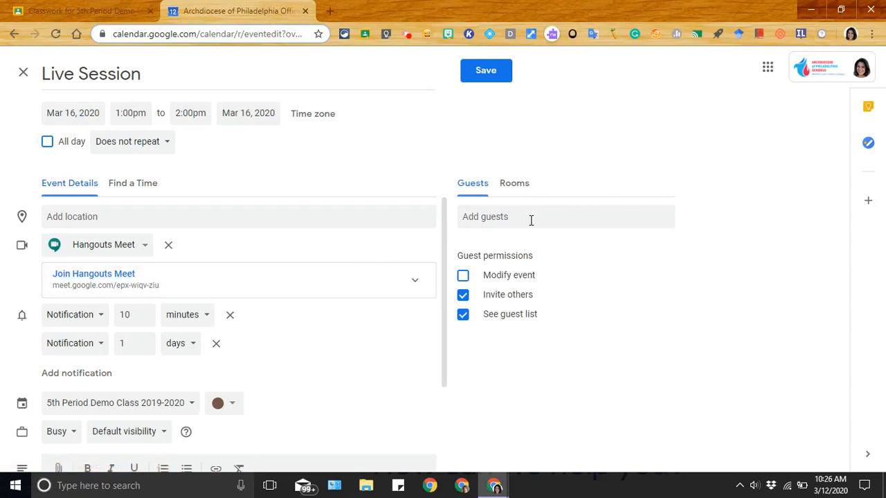
{"action": "left_click", "coordinate": [493, 217]}
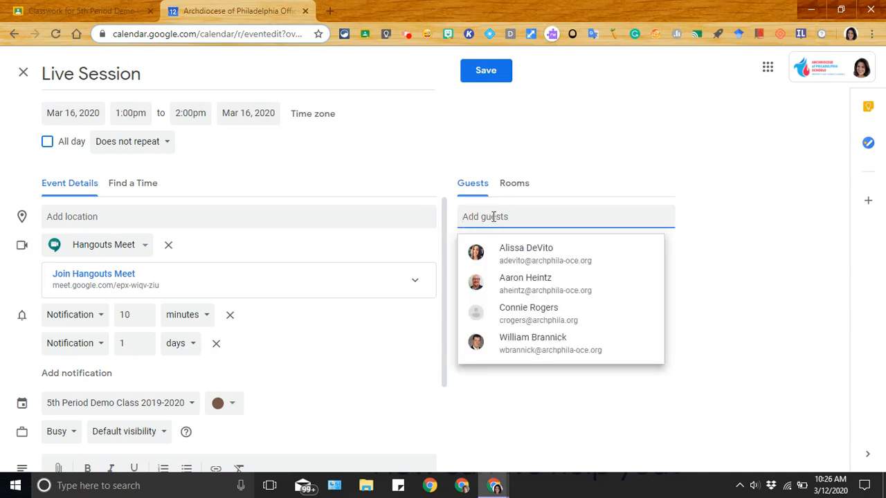
{"action": "type", "text": "5"}
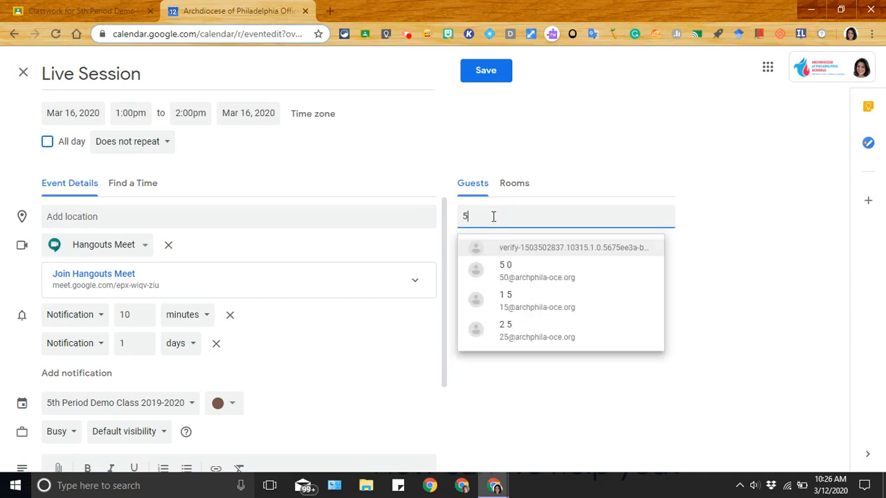
{"action": "type", "text": "th"}
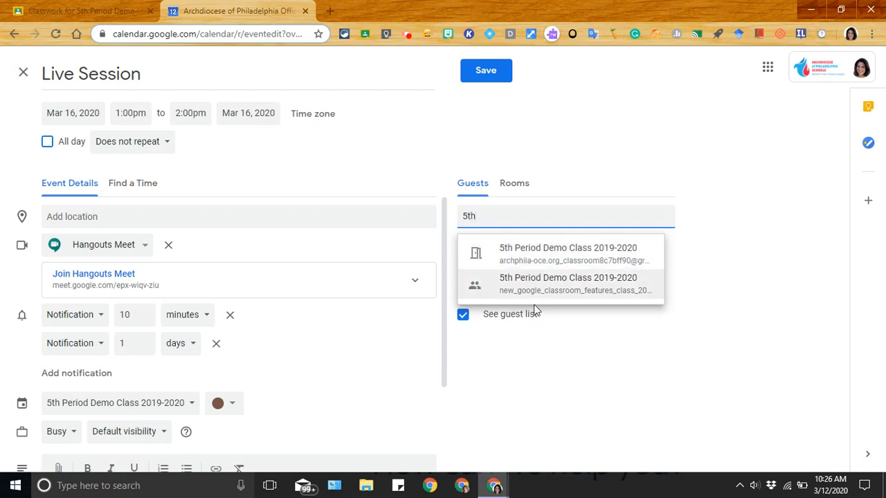
{"action": "left_click", "coordinate": [522, 297]}
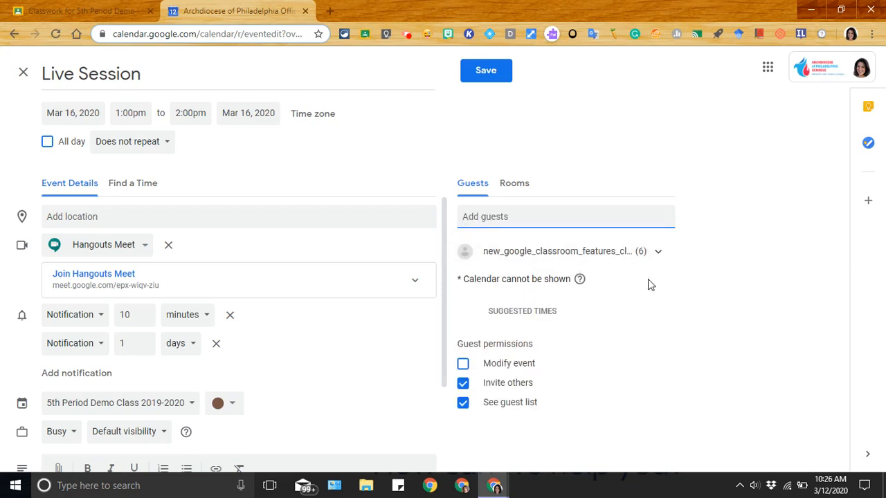
Examine the individual members of the invited class group, then collapse the member list.
{"action": "mouse_move", "coordinate": [656, 257]}
{"action": "left_click", "coordinate": [626, 253]}
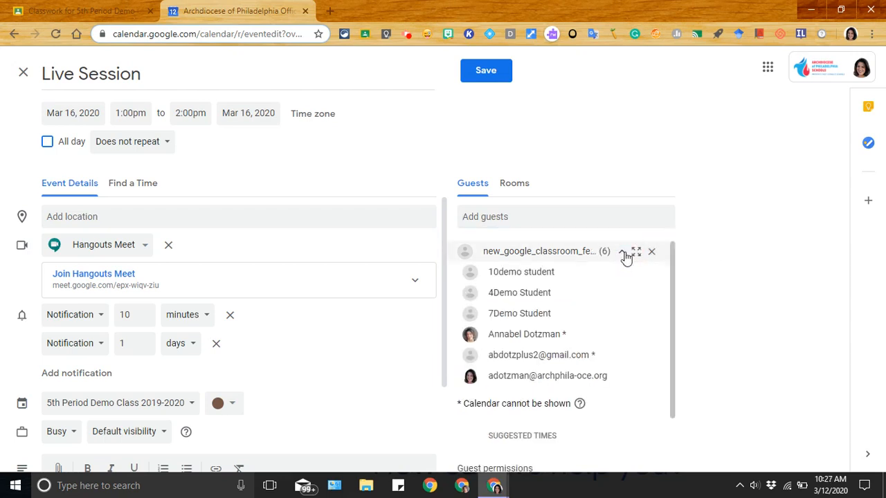
{"action": "scroll", "coordinate": [569, 355], "scroll_direction": "down", "scroll_amount": 1}
{"action": "scroll", "coordinate": [560, 349], "scroll_direction": "up", "scroll_amount": 1}
{"action": "scroll", "coordinate": [556, 346], "scroll_direction": "down", "scroll_amount": 1}
{"action": "scroll", "coordinate": [554, 346], "scroll_direction": "up", "scroll_amount": 1}
{"action": "scroll", "coordinate": [554, 346], "scroll_direction": "up", "scroll_amount": 1}
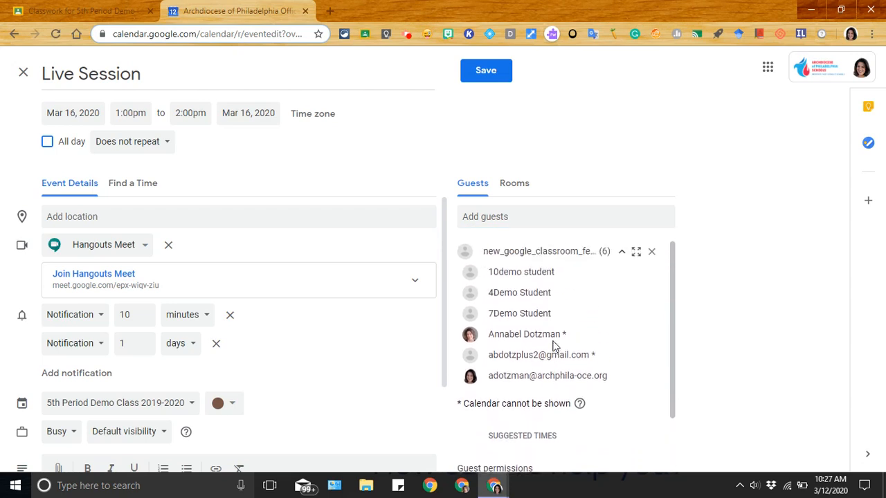
{"action": "left_click", "coordinate": [622, 254]}
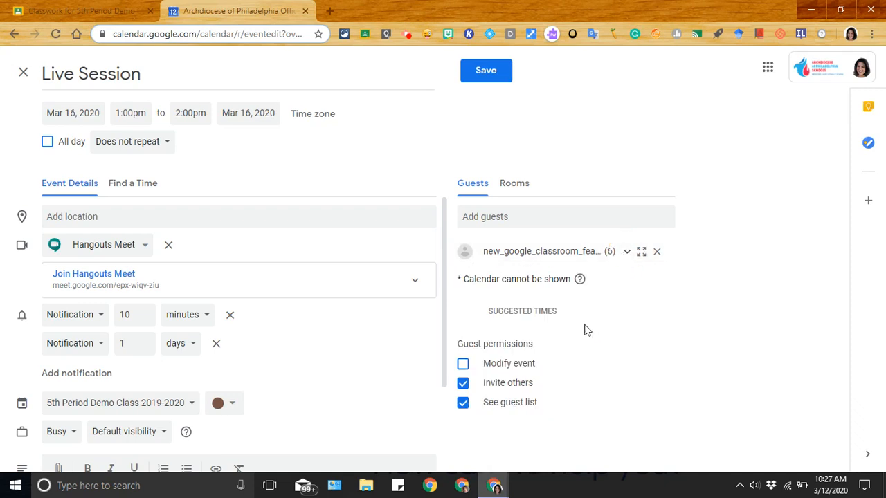
Remove the guests' permission to invite others and save the event without sending invitation emails.
{"action": "left_click", "coordinate": [463, 387]}
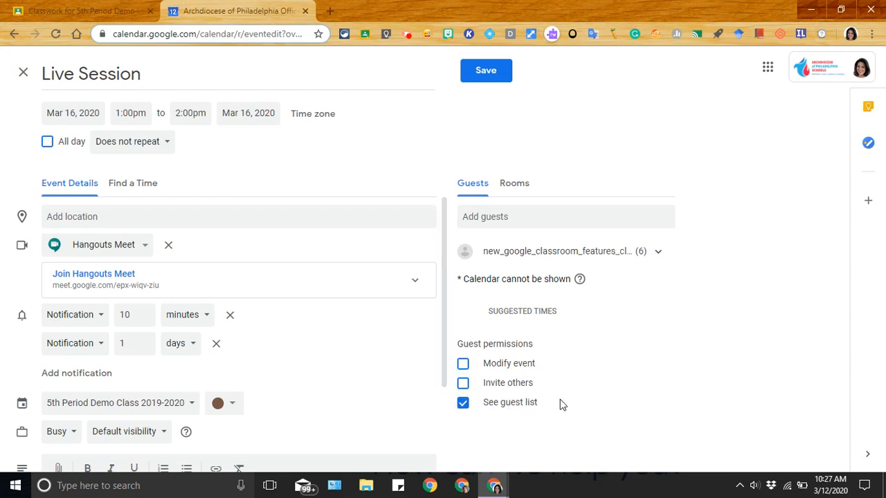
{"action": "scroll", "coordinate": [291, 374], "scroll_direction": "down", "scroll_amount": 2}
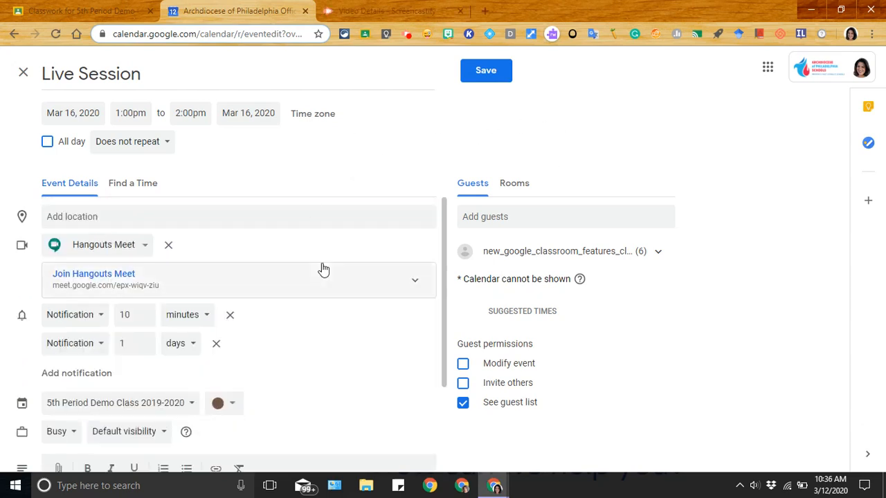
{"action": "left_click", "coordinate": [486, 72]}
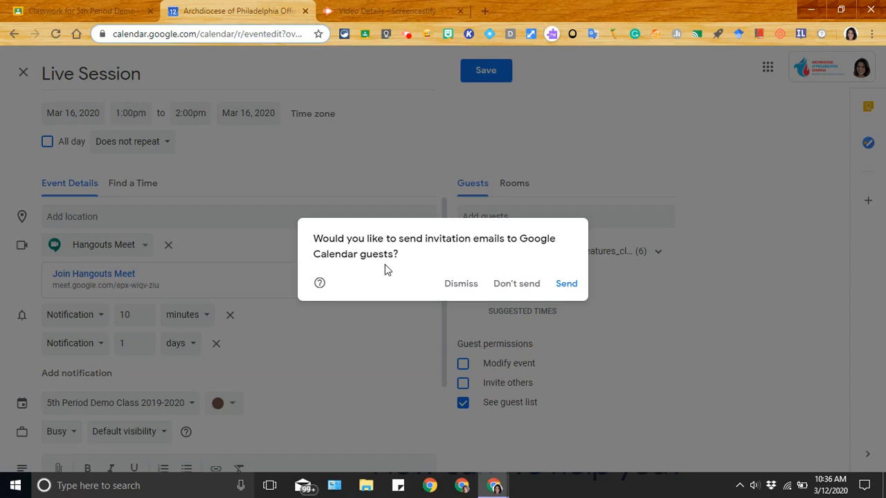
{"action": "left_click", "coordinate": [512, 289]}
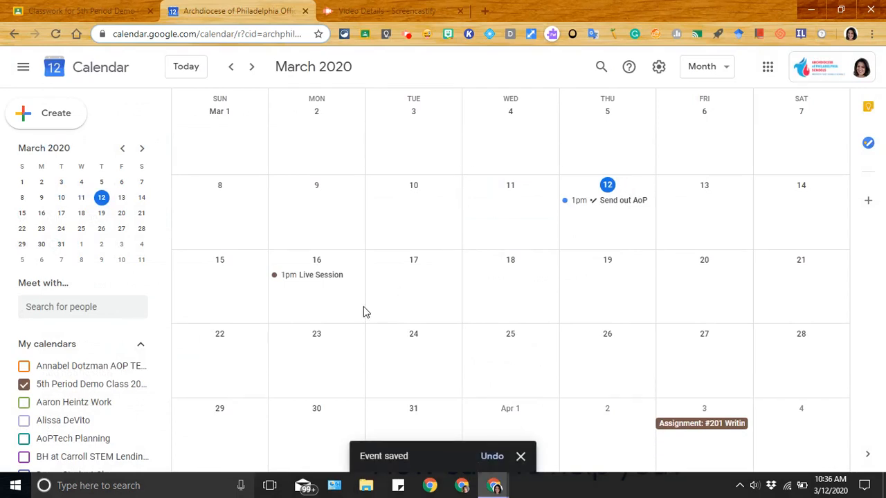
Copy the Hangouts Meet link from the March 16 Live Session event and switch to Google Classroom.
{"action": "left_click", "coordinate": [313, 276]}
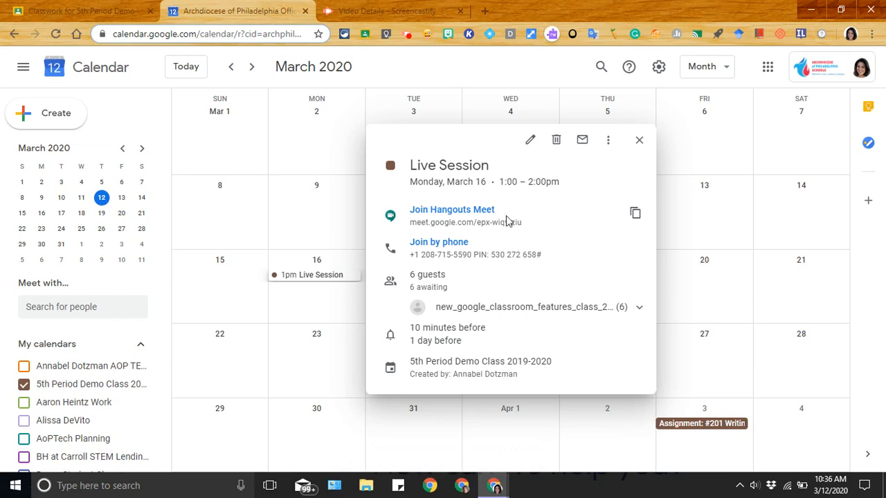
{"action": "left_click", "coordinate": [635, 215]}
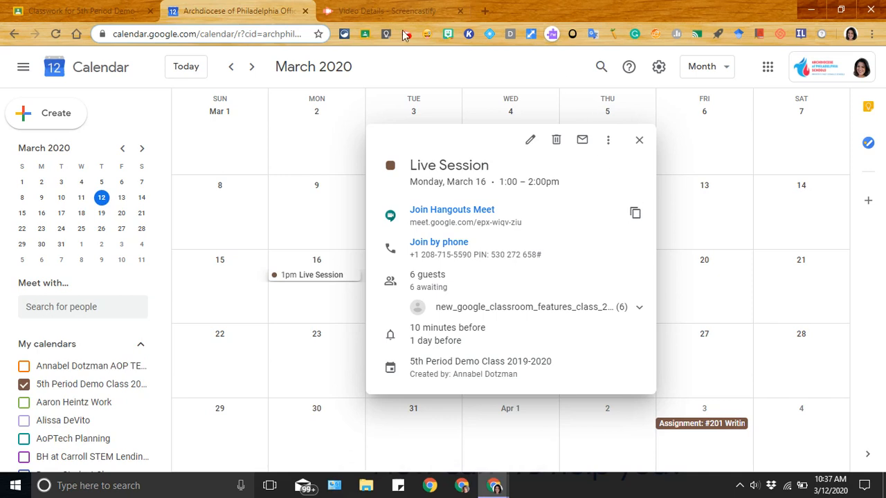
{"action": "left_click", "coordinate": [106, 11]}
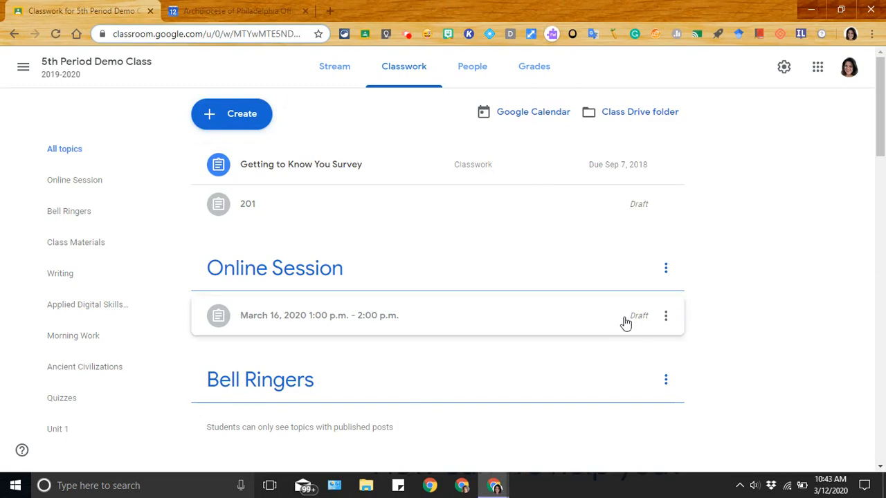
Open the draft assignment "March 16, 2020 1:00 p.m. - 2:00 p.m." for editing and attach the copied Meet link.
{"action": "left_click", "coordinate": [557, 323]}
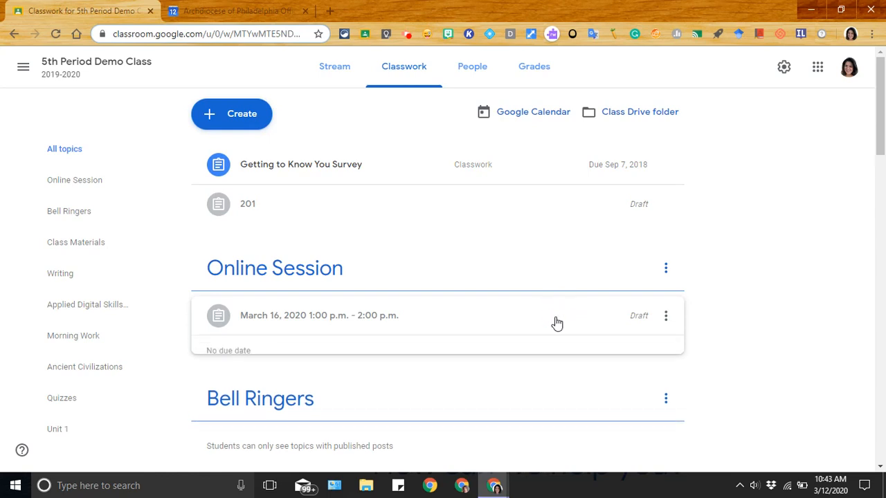
{"action": "left_click", "coordinate": [665, 317]}
{"action": "left_click", "coordinate": [616, 344]}
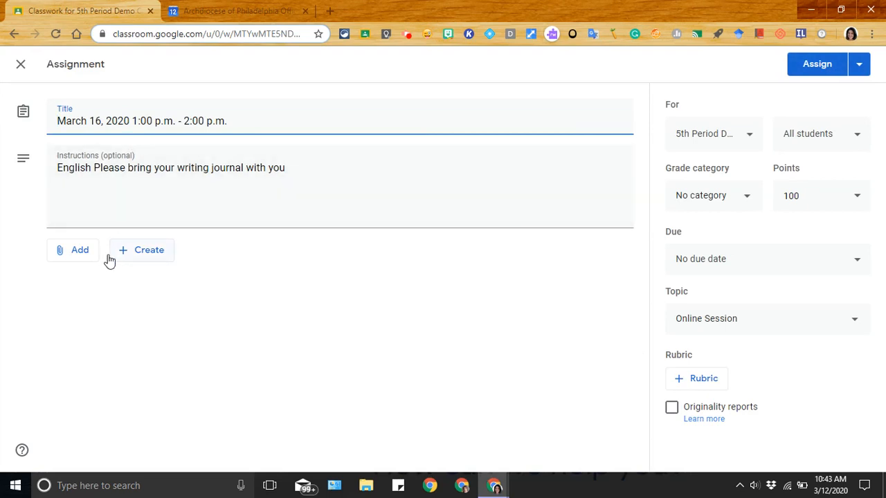
{"action": "left_click", "coordinate": [79, 258]}
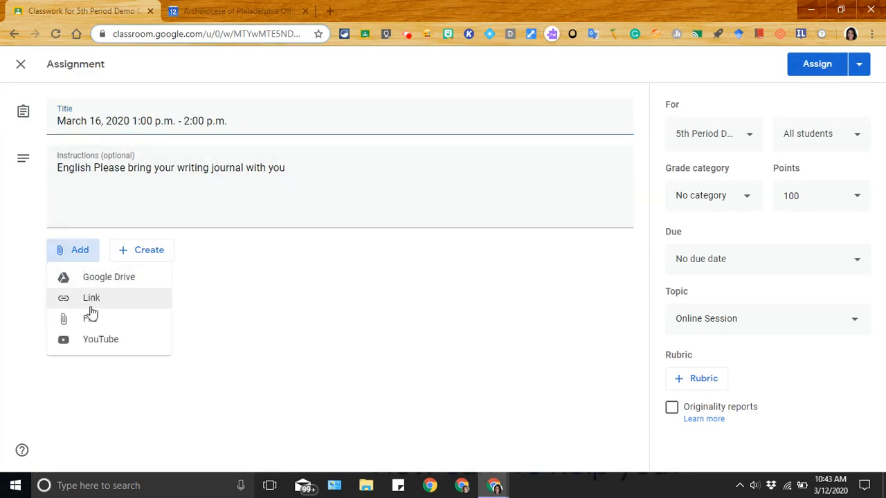
{"action": "left_click", "coordinate": [121, 300]}
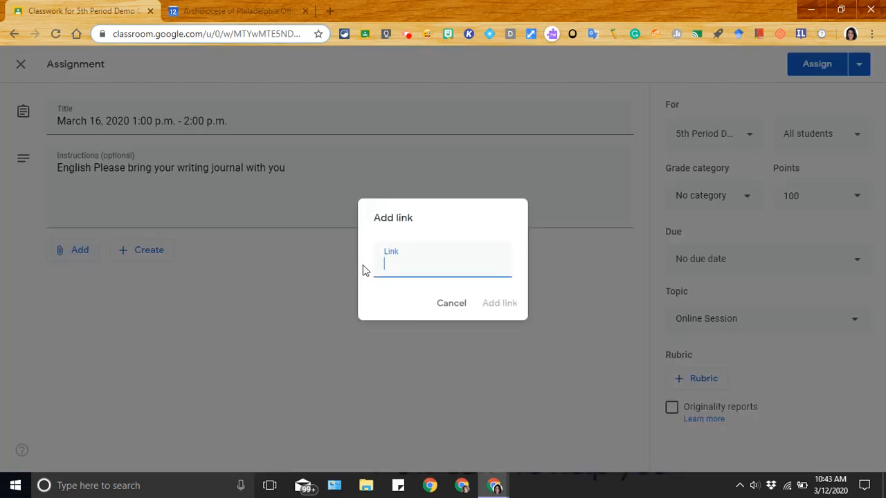
{"action": "left_click", "coordinate": [401, 265]}
{"action": "key", "text": "ctrl+v"}
{"action": "left_click", "coordinate": [500, 305]}
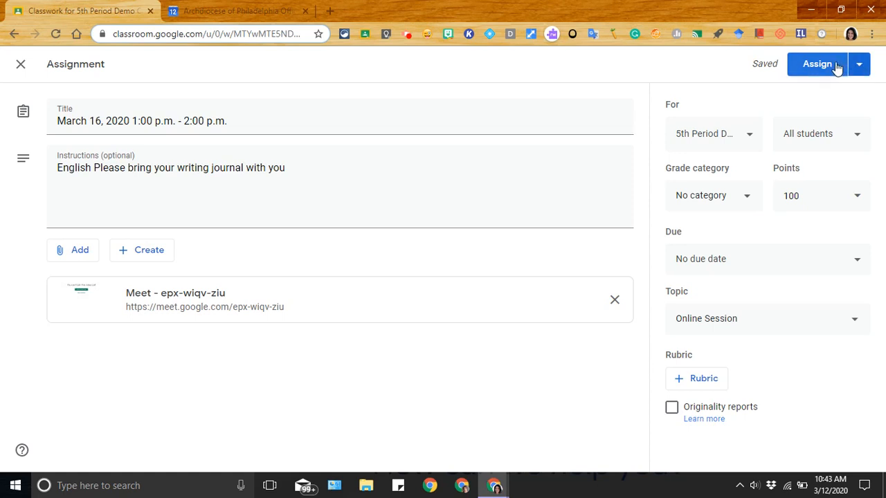
{"action": "left_click", "coordinate": [858, 67]}
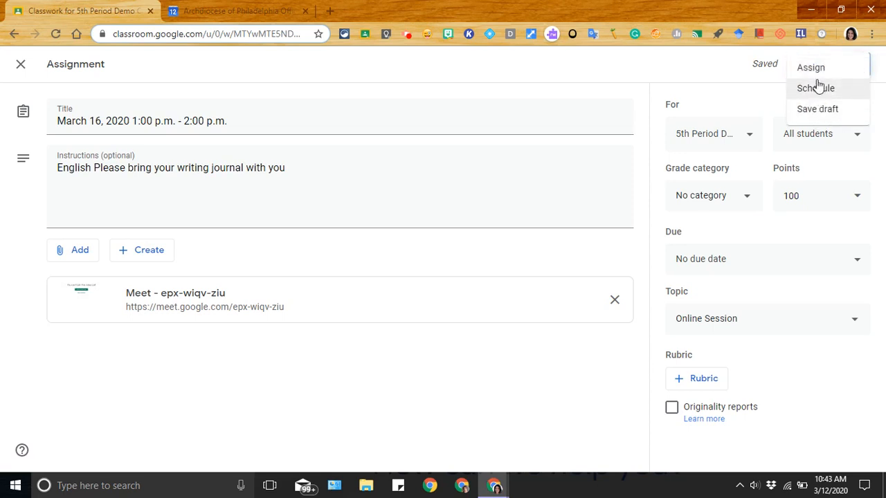
{"action": "left_click", "coordinate": [817, 88]}
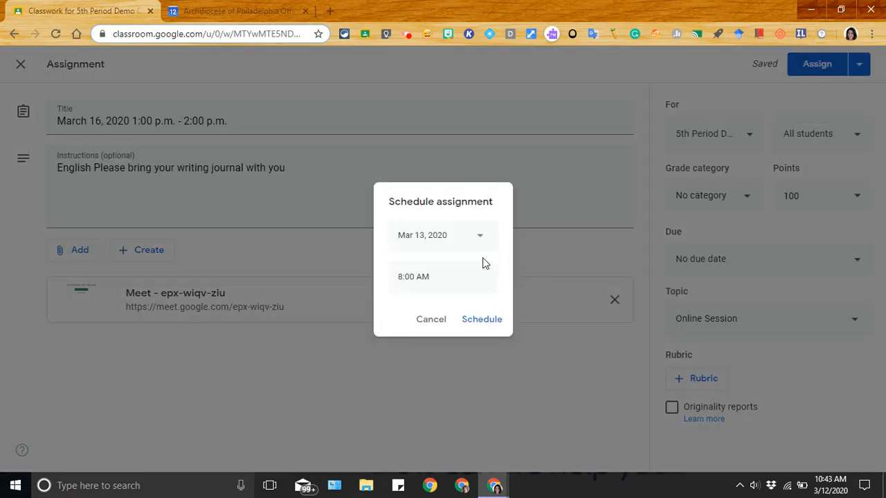
{"action": "left_click", "coordinate": [432, 321]}
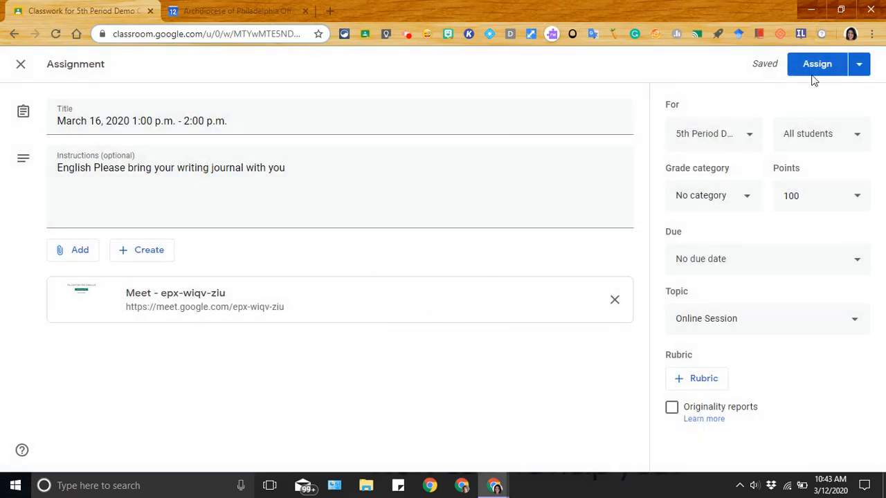
Assign the online session assignment to the class immediately and review its post under the Online Session topic.
{"action": "left_click", "coordinate": [813, 69]}
{"action": "left_click", "coordinate": [523, 302]}
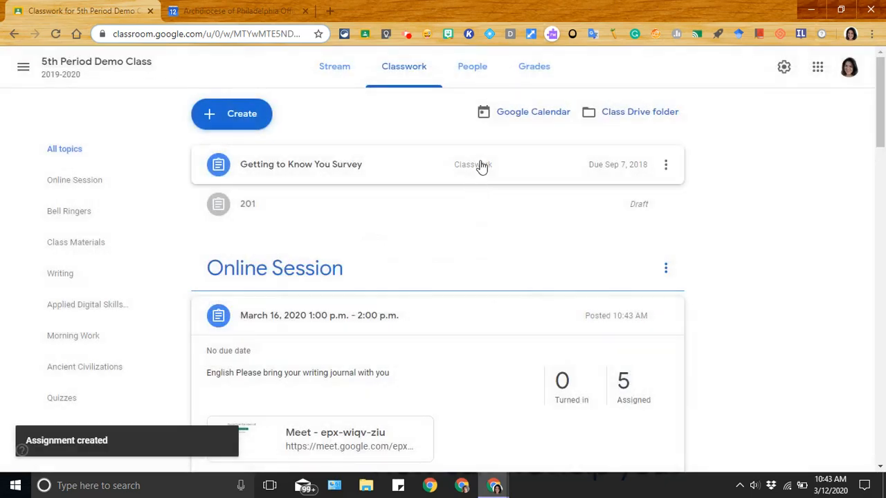
{"action": "scroll", "coordinate": [879, 99], "scroll_direction": "down", "scroll_amount": 2}
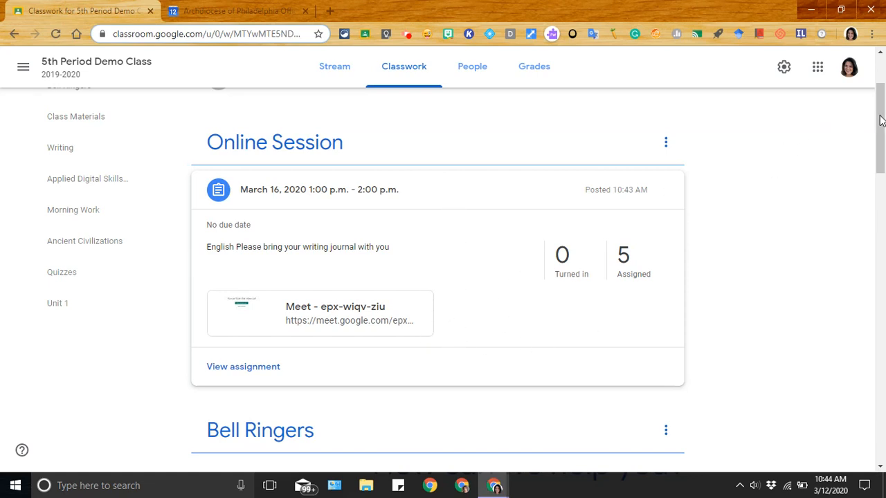
{"action": "left_click_drag", "start_coordinate": [879, 135], "coordinate": [881, 90]}
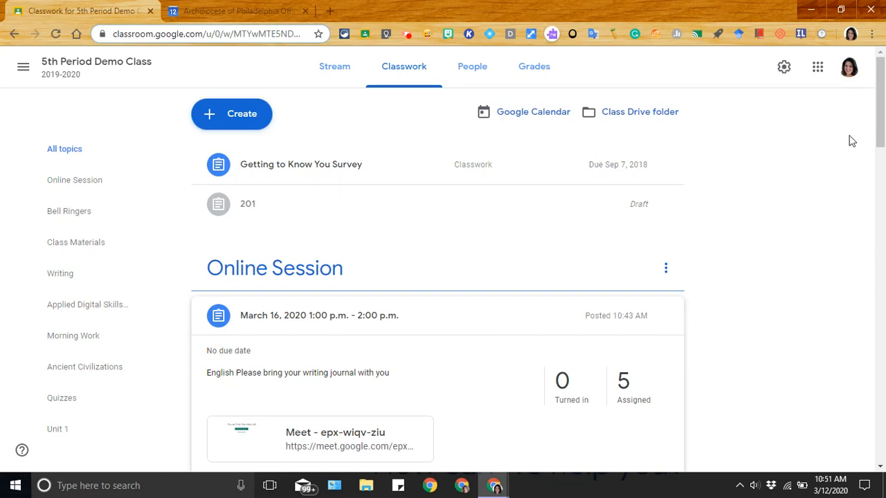
Reopen the posted March 16 assignment for editing and attach "Admin's Guide to Going Remote Using Live Stream with G Suite" from Google Drive.
{"action": "scroll", "coordinate": [877, 83], "scroll_direction": "down", "scroll_amount": 2}
{"action": "left_click", "coordinate": [668, 177]}
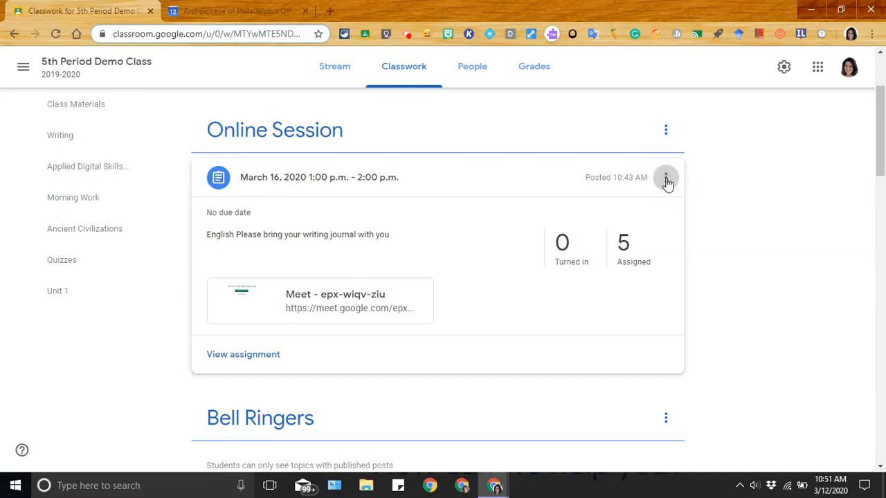
{"action": "left_click", "coordinate": [637, 209]}
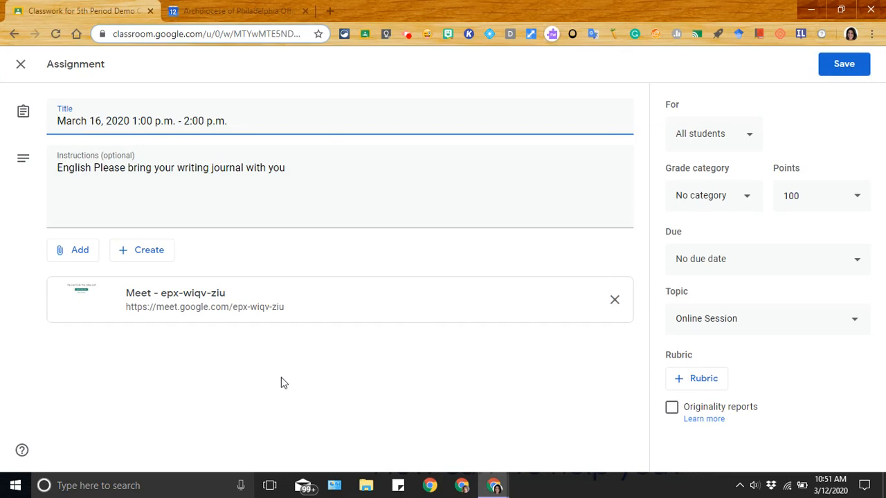
{"action": "left_click", "coordinate": [83, 255]}
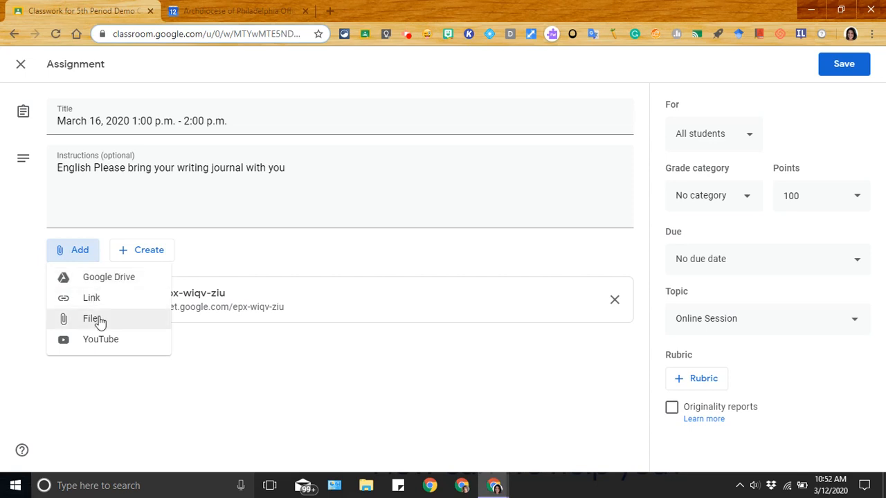
{"action": "left_click", "coordinate": [102, 285]}
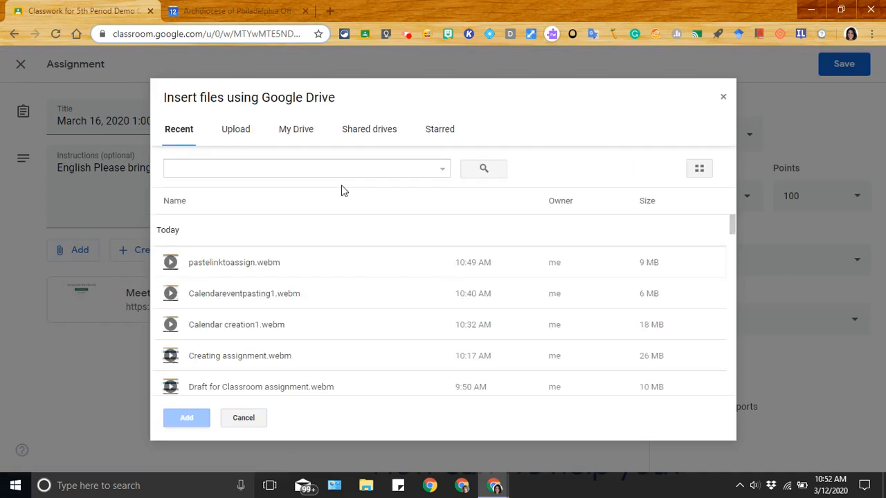
{"action": "scroll", "coordinate": [354, 288], "scroll_direction": "down", "scroll_amount": 3}
{"action": "left_click", "coordinate": [354, 288]}
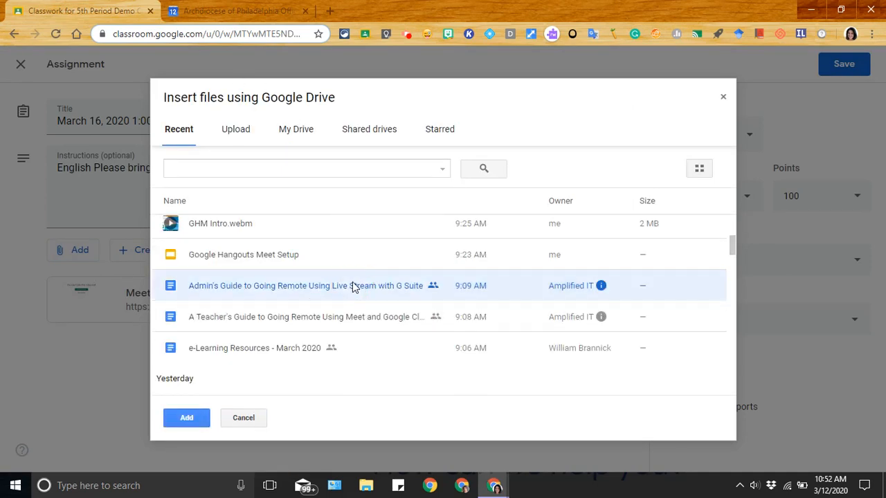
{"action": "left_click", "coordinate": [187, 419]}
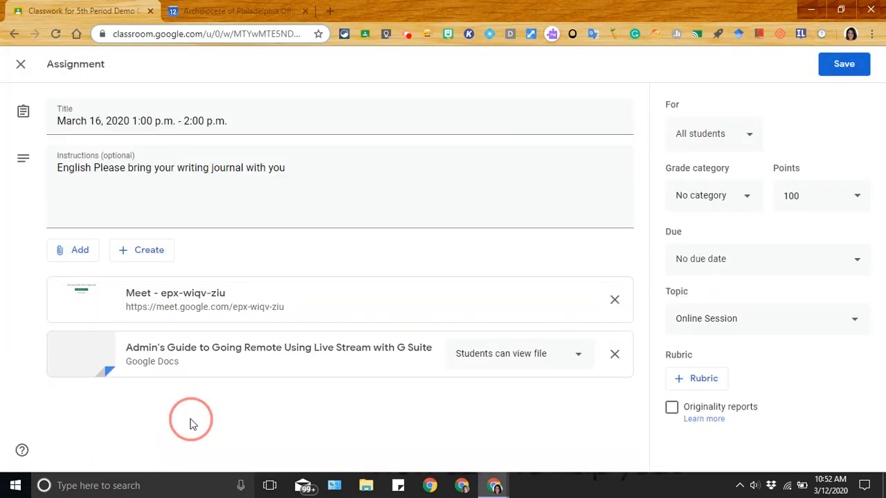
Check the student access options for the attached guide, then remove it and close the assignment editor without saving.
{"action": "left_click", "coordinate": [582, 357]}
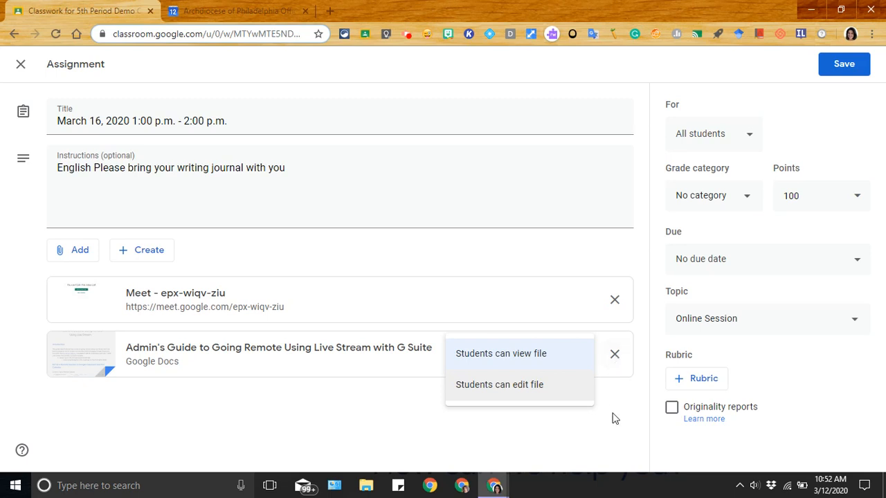
{"action": "left_click", "coordinate": [615, 355]}
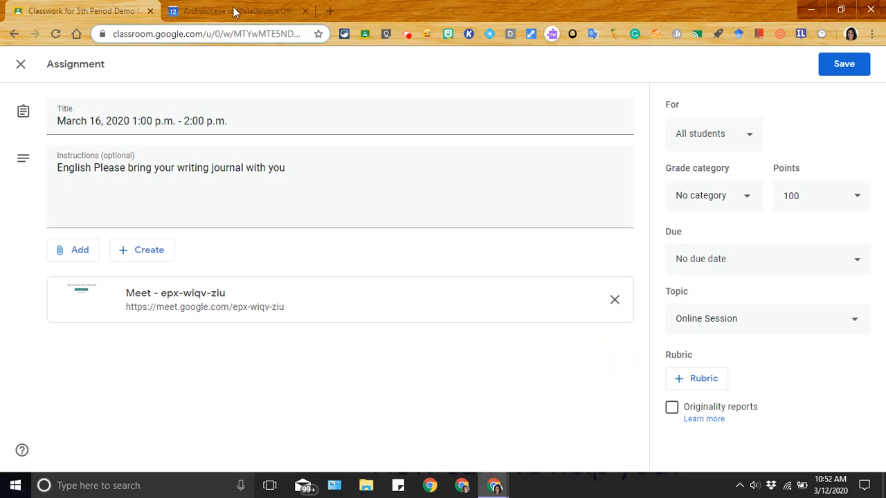
{"action": "left_click", "coordinate": [21, 65]}
Switch to Google Calendar and open the March 16 Live Session event.
{"action": "left_click", "coordinate": [221, 10]}
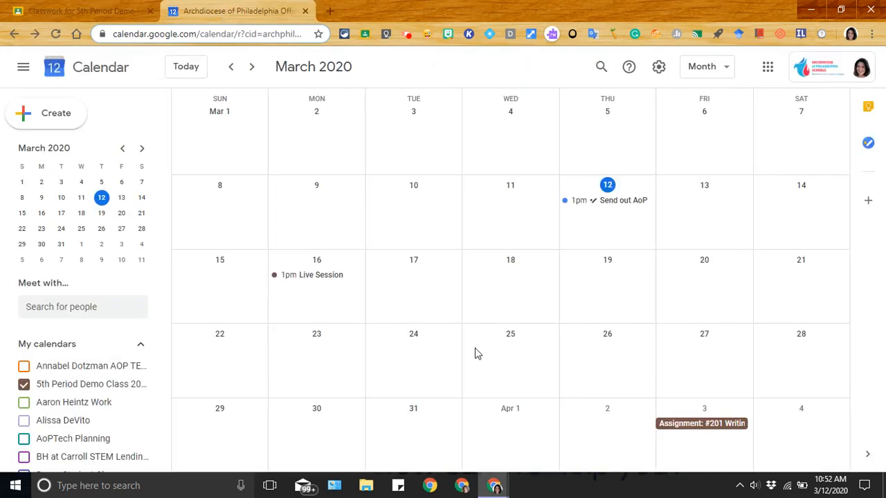
{"action": "left_click", "coordinate": [323, 279]}
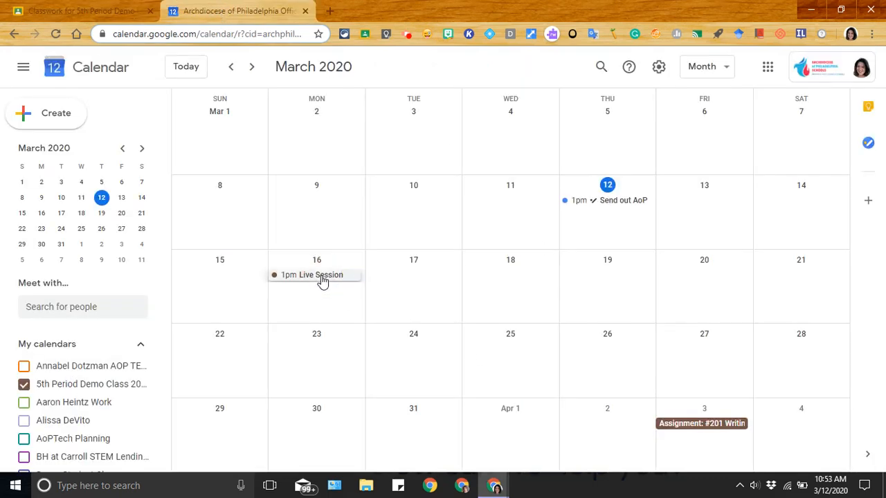